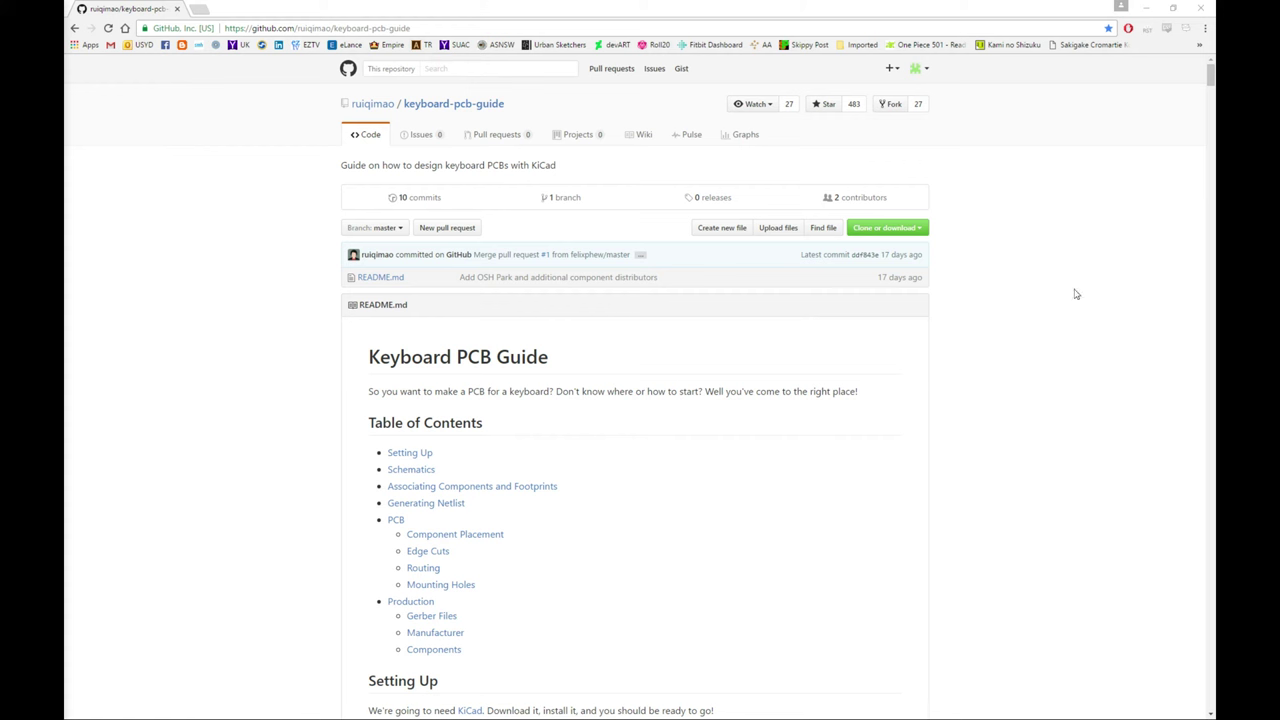
Scroll the GitHub guide to the Setting Up library list and switch to the 2x2 project folder
mouse_move(1210, 78)
left_mouse_down()
mouse_move(1193, 716)
mouse_move(1213, 436)
mouse_move(1205, 75)
left_mouse_up()
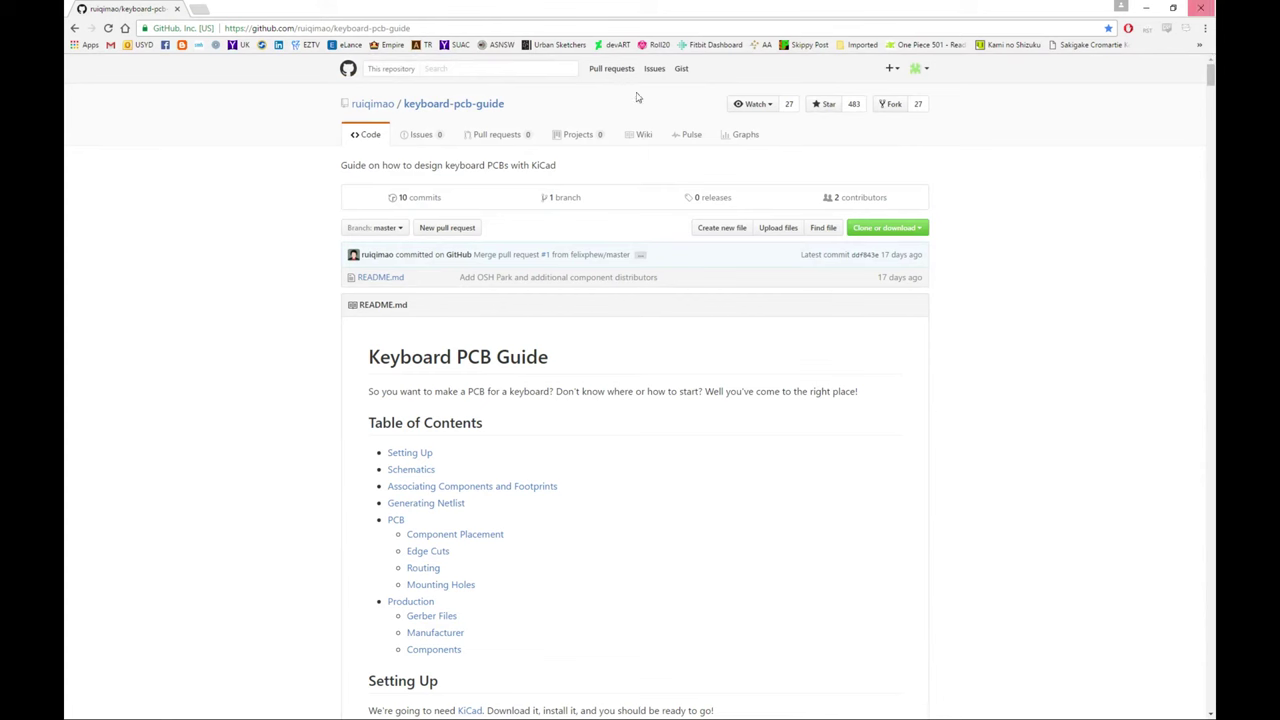
scroll(683, 351, "down", 5)
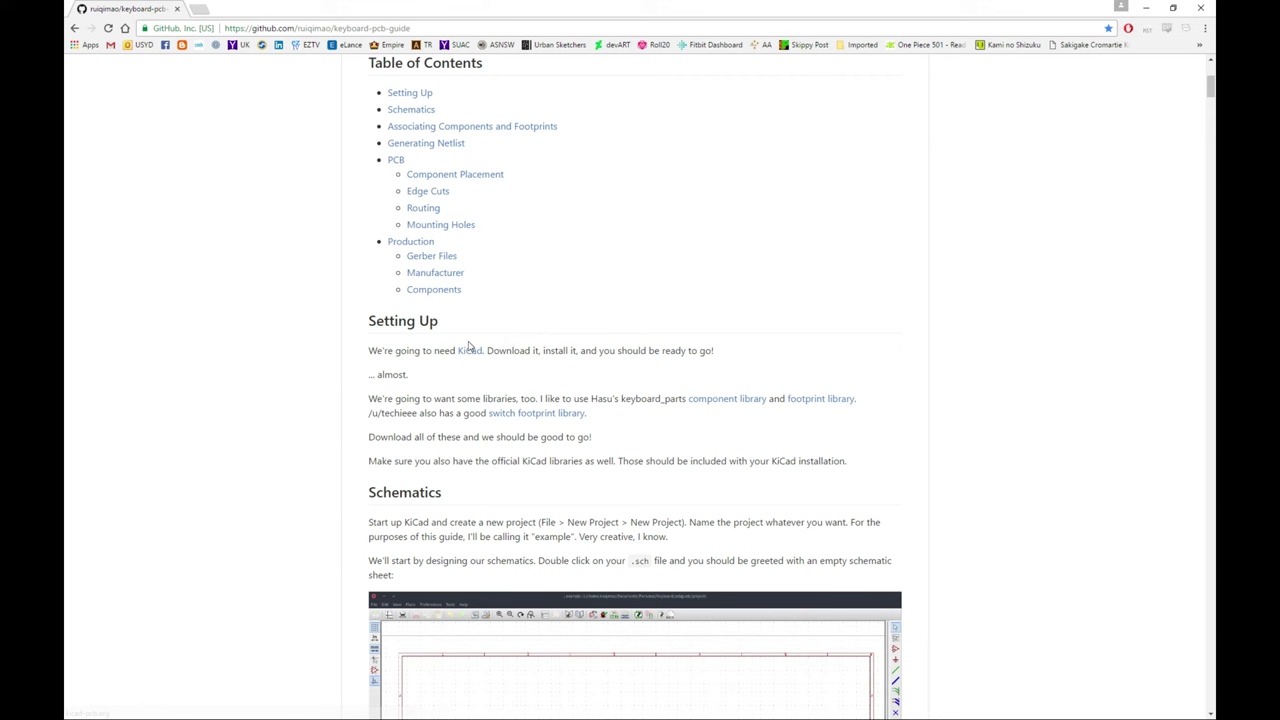
scroll(489, 338, "down", 1)
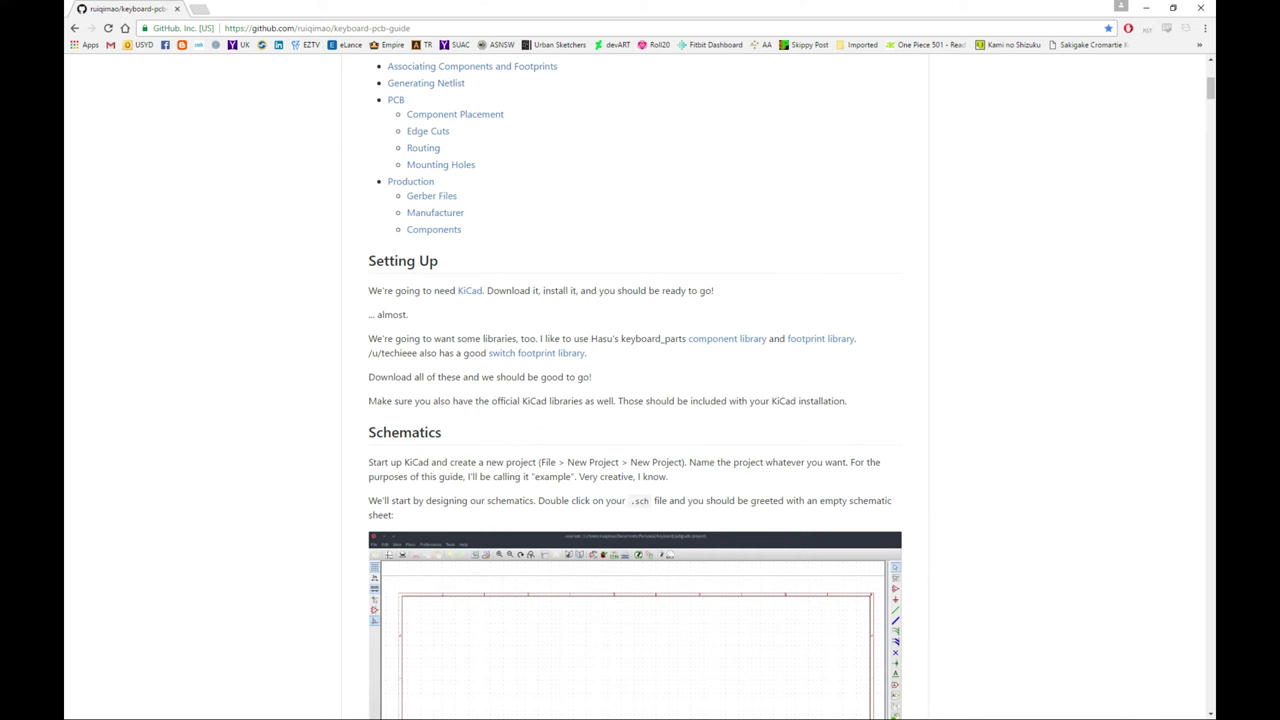
key("alt+Tab")
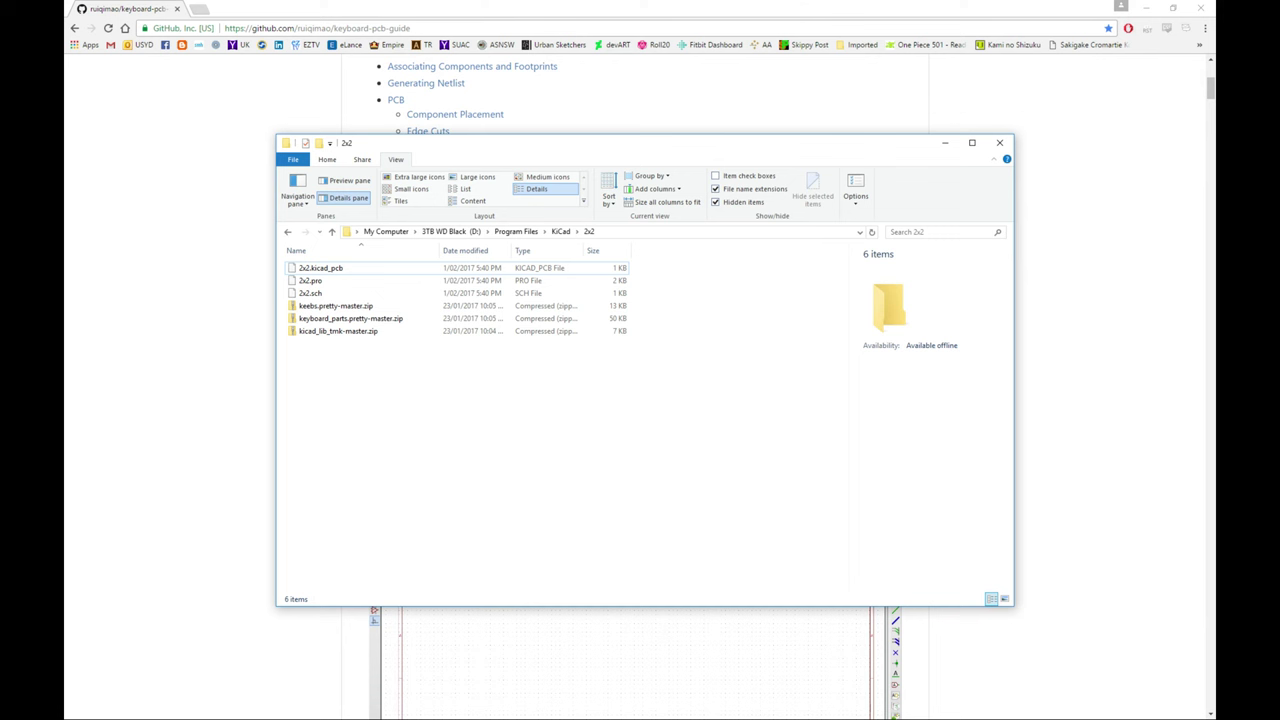
Extract the three library zips into the 2x2 folder with 7-Zip Extract Here
left_click_drag(390, 360, 336, 302)
right_click(342, 322)
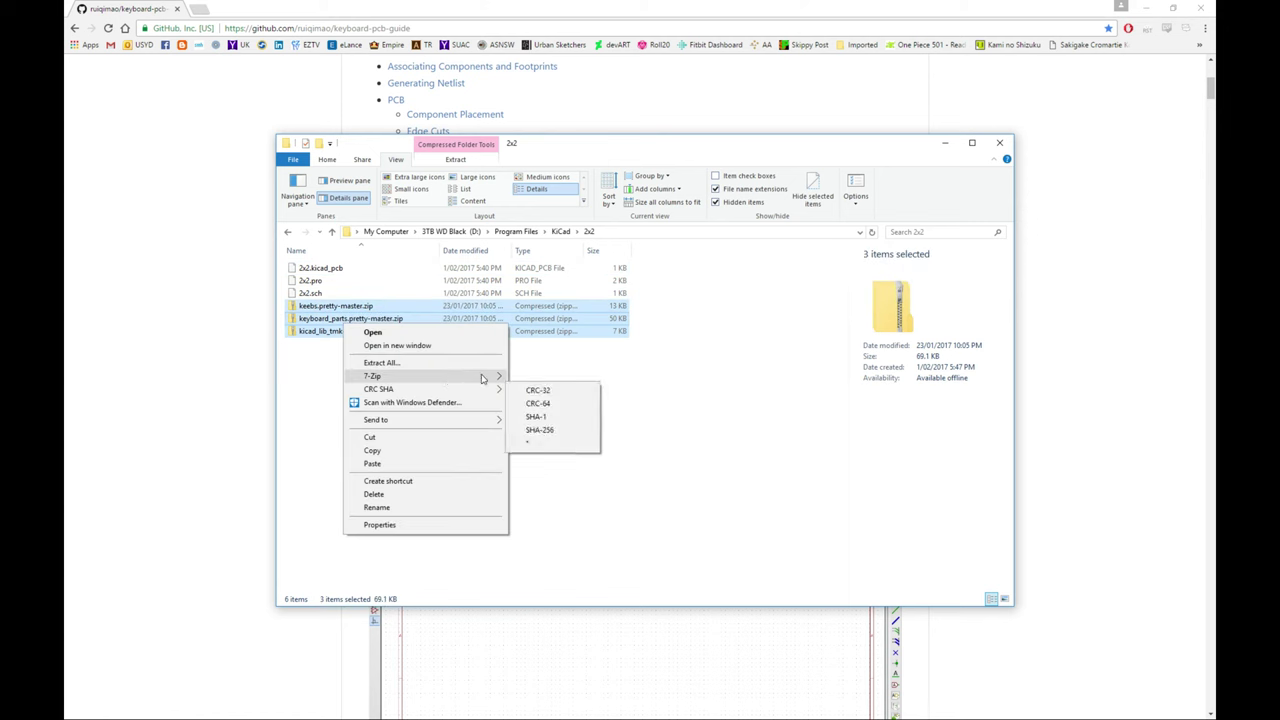
mouse_move(485, 377)
left_click(549, 391)
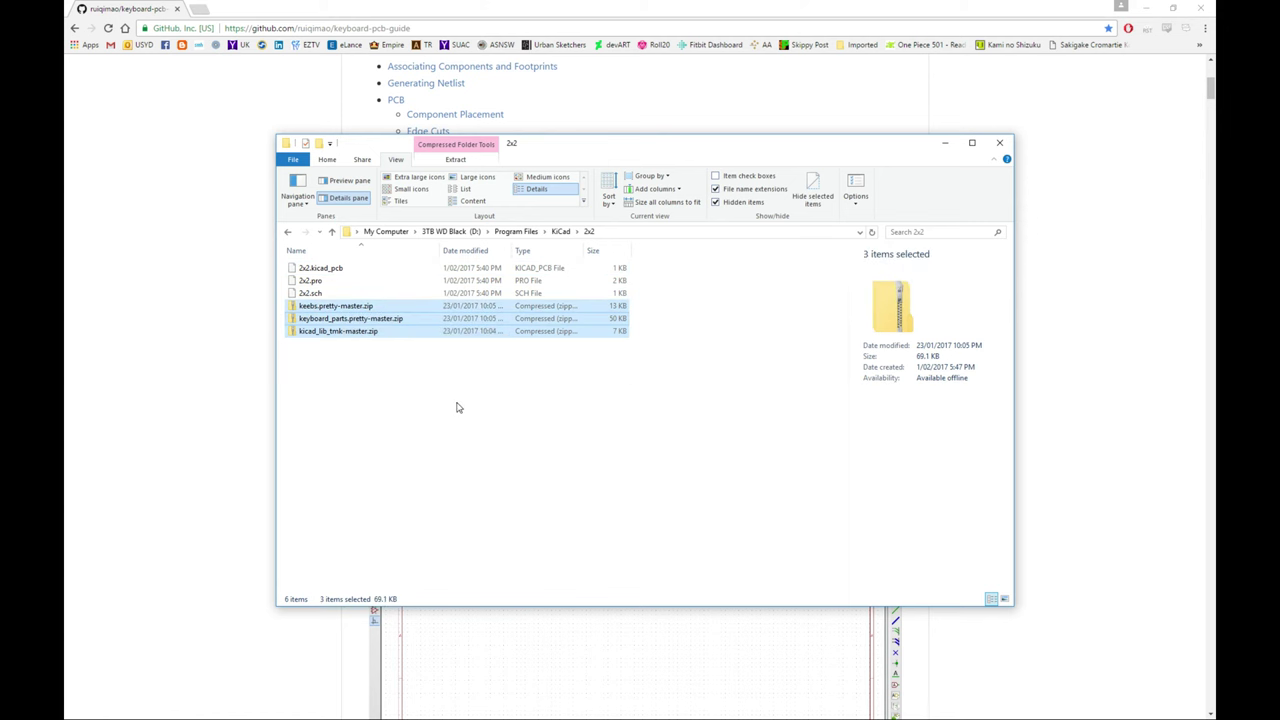
left_click(429, 441)
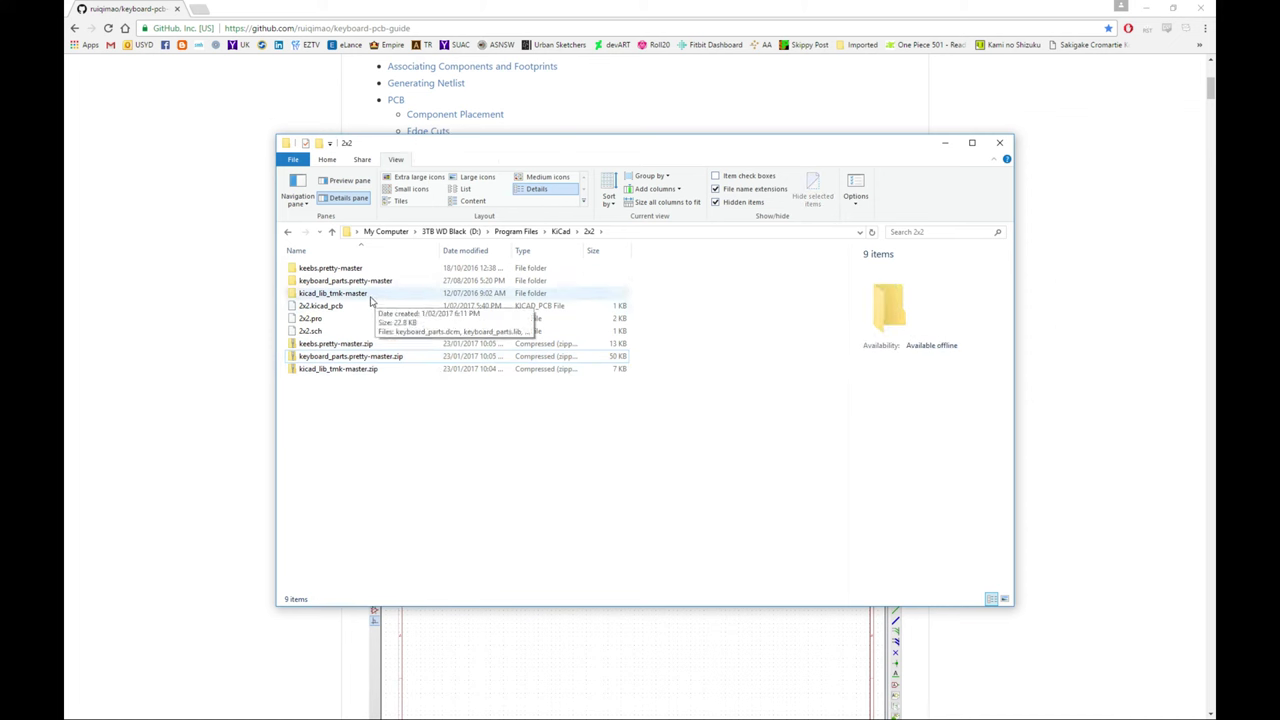
Rename the keebs.pretty-master folder to keebs.pretty
left_click(355, 270)
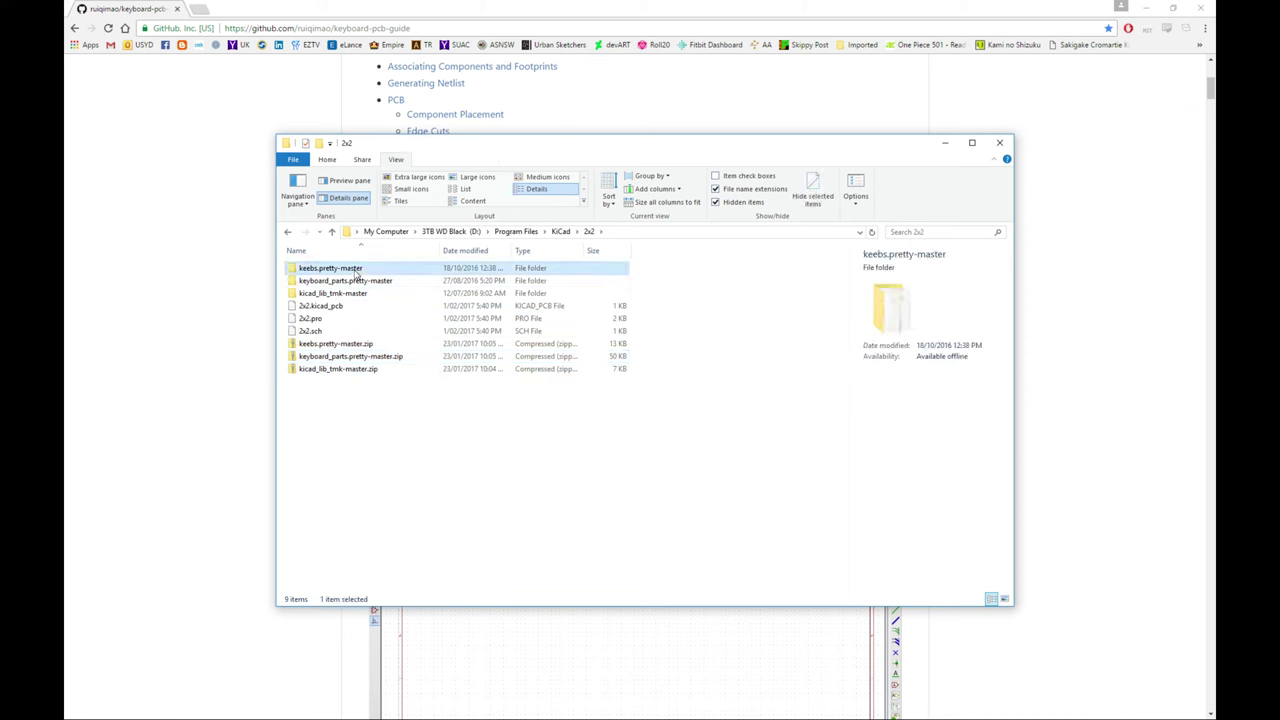
left_click(355, 269)
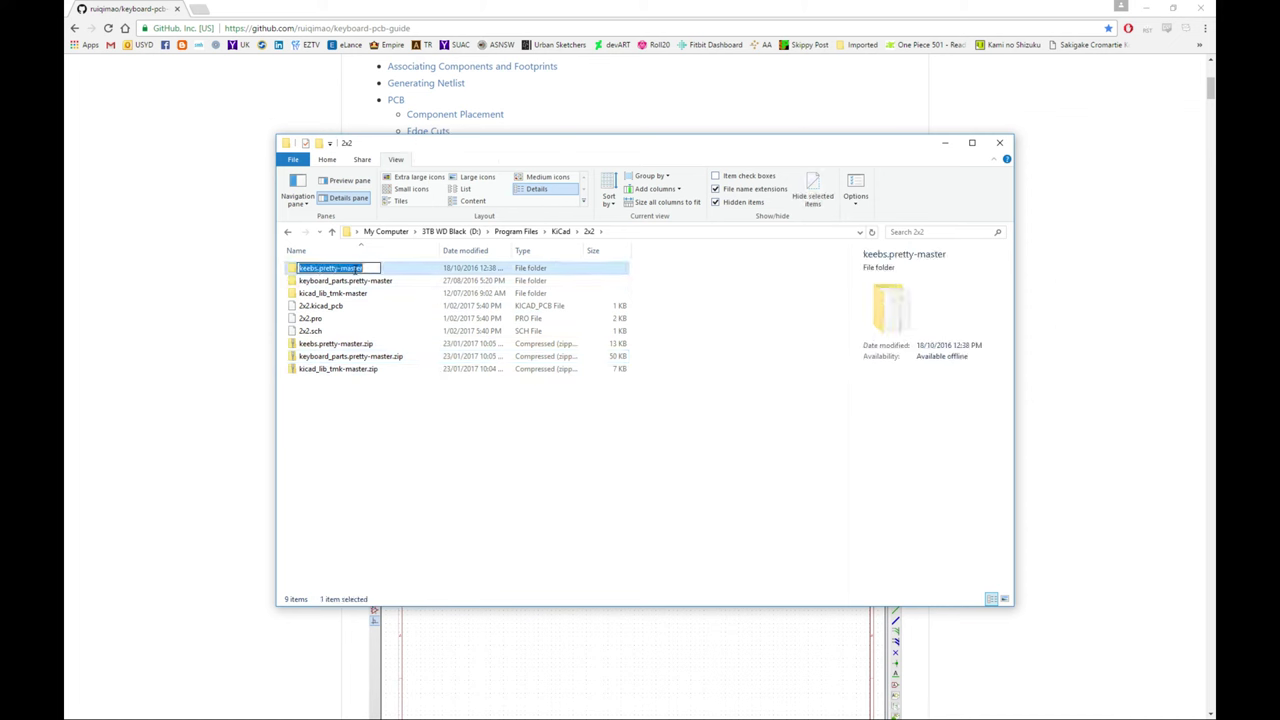
key("End")
key("BackSpace")
key("BackSpace")
key("BackSpace")
key("BackSpace")
key("BackSpace")
key("BackSpace")
key("BackSpace")
key("BackSpace")
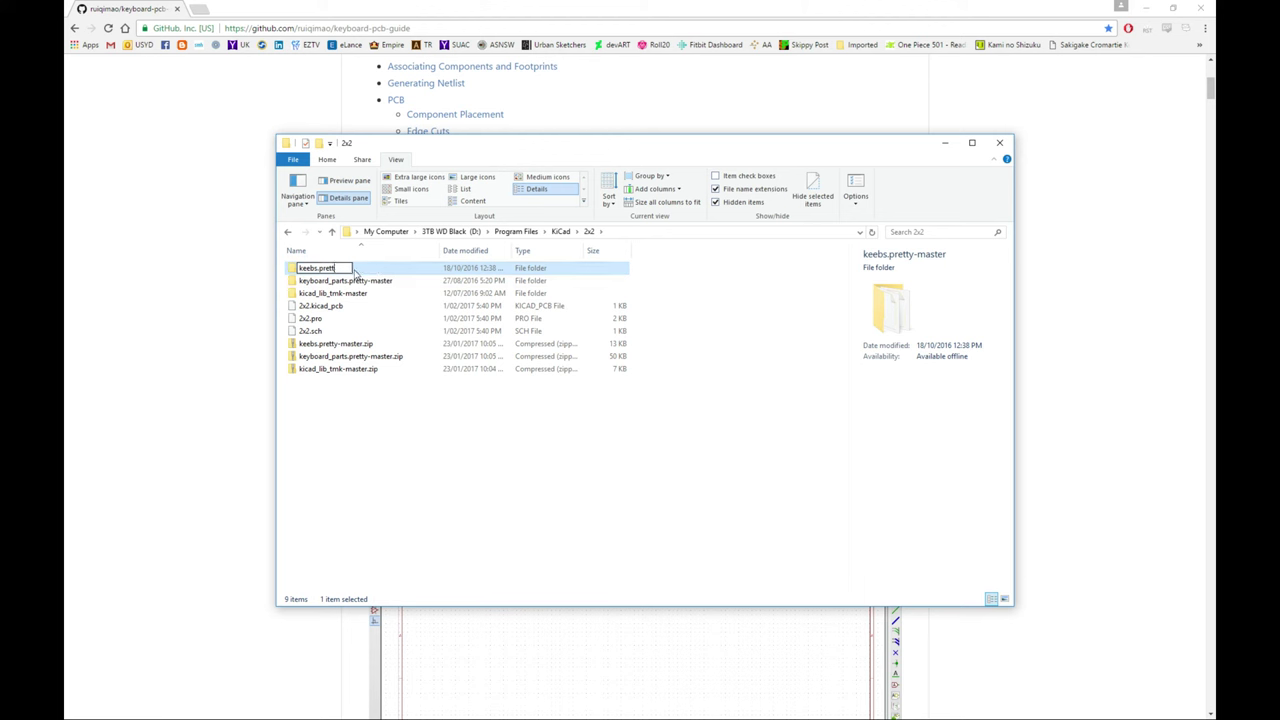
type("y")
key("Return")
Rename keyboard_parts.pretty-master to keyboard_parts.pretty and return to the guide
key("Down")
key("F2")
key("End")
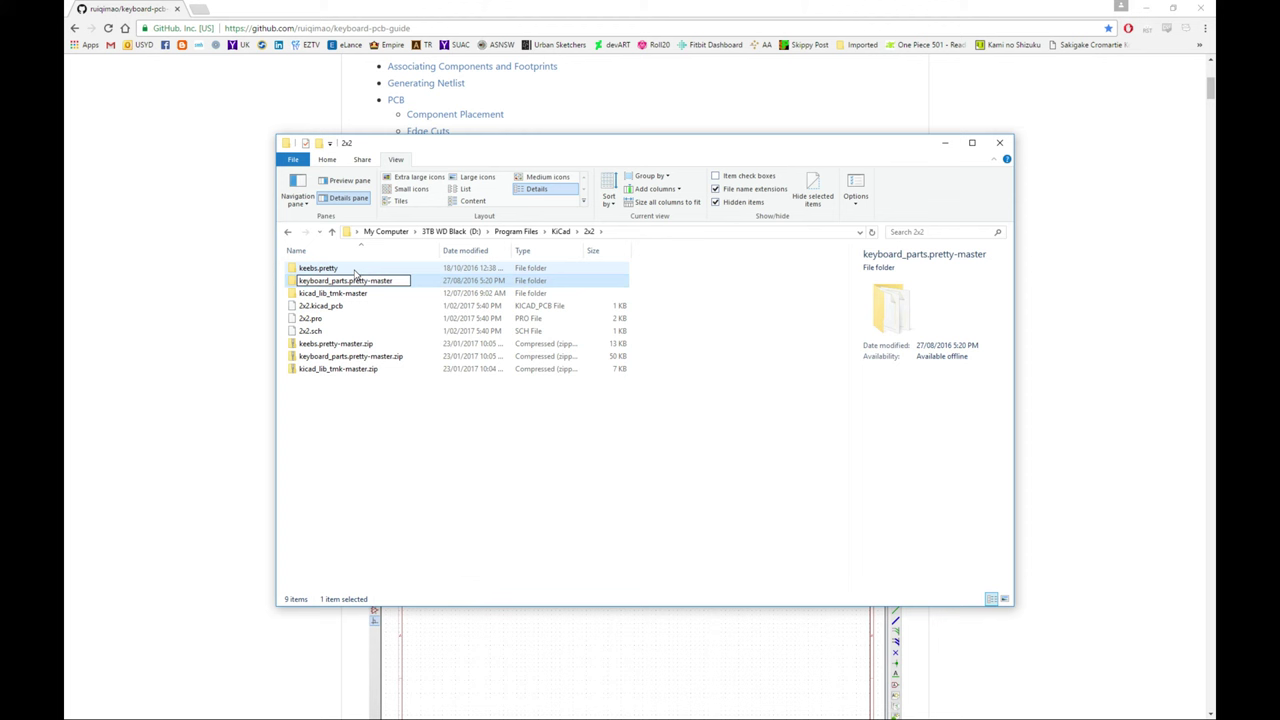
key("BackSpace")
key("BackSpace")
key("BackSpace")
key("BackSpace")
key("BackSpace")
key("BackSpace")
key("BackSpace")
key("Return")
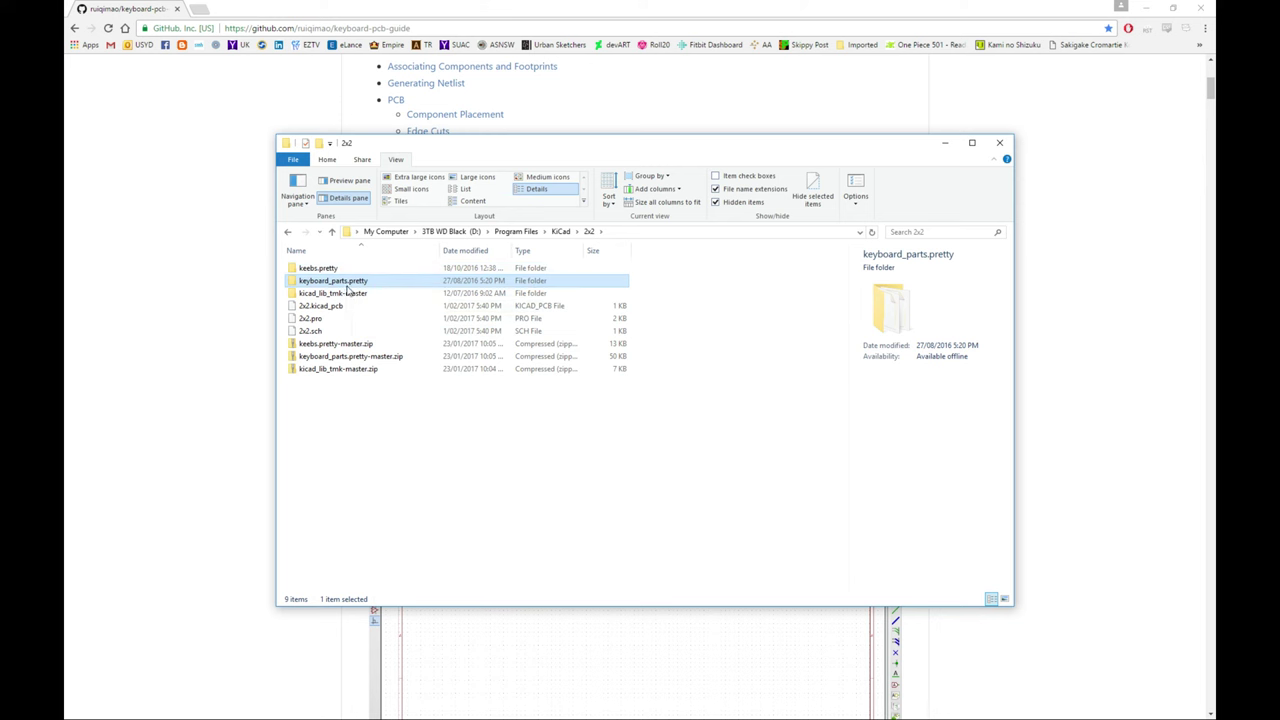
left_click(232, 269)
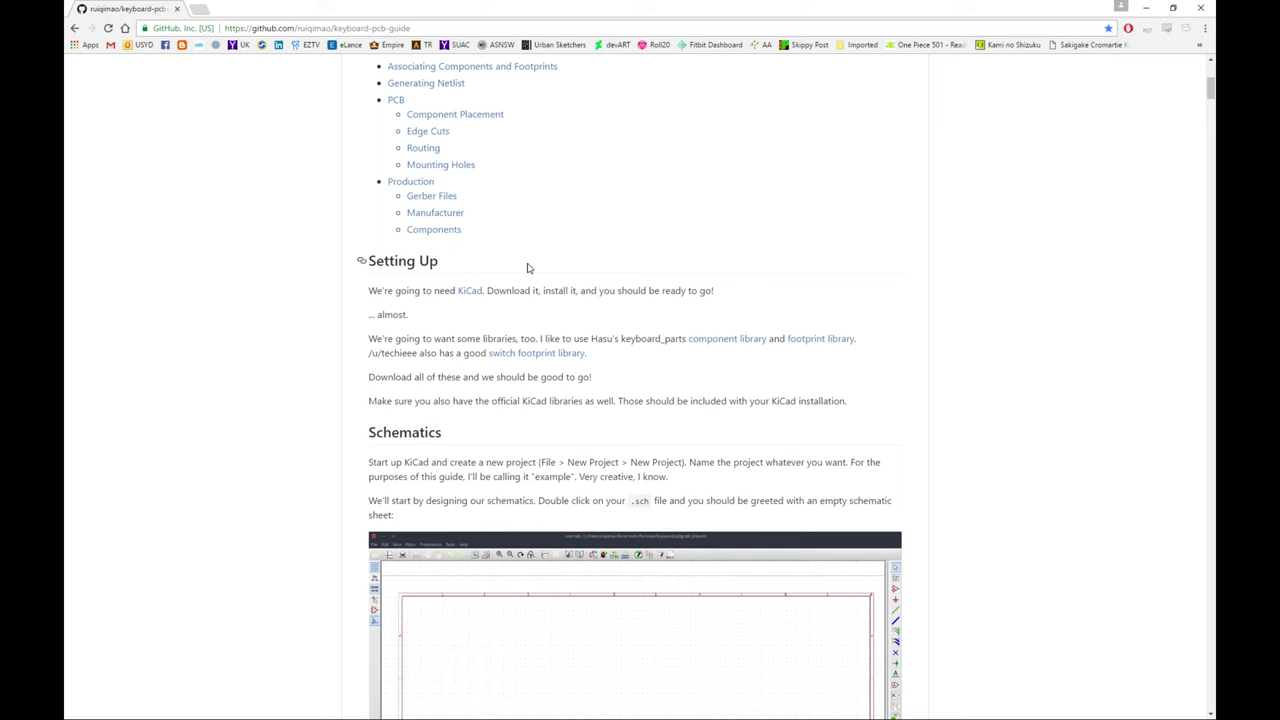
Scroll the guide down to the Schematics section
scroll(521, 270, "down", 1)
scroll(521, 270, "down", 1)
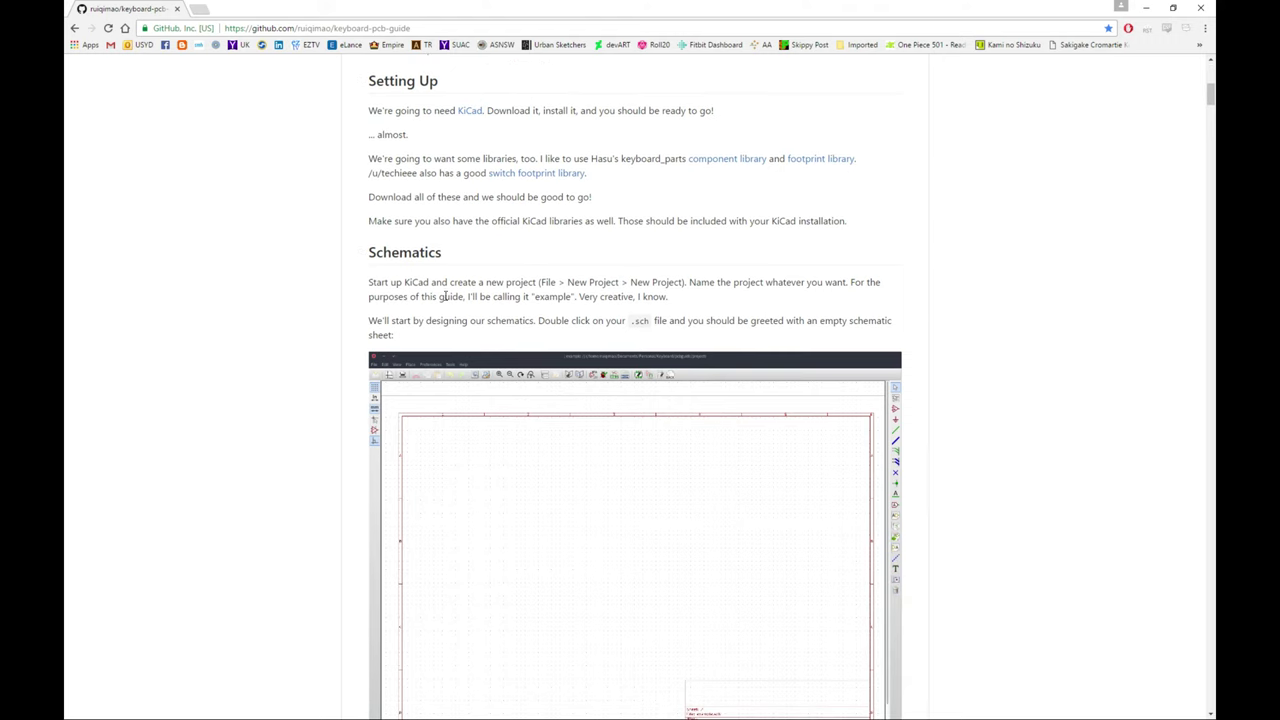
scroll(507, 293, "down", 3)
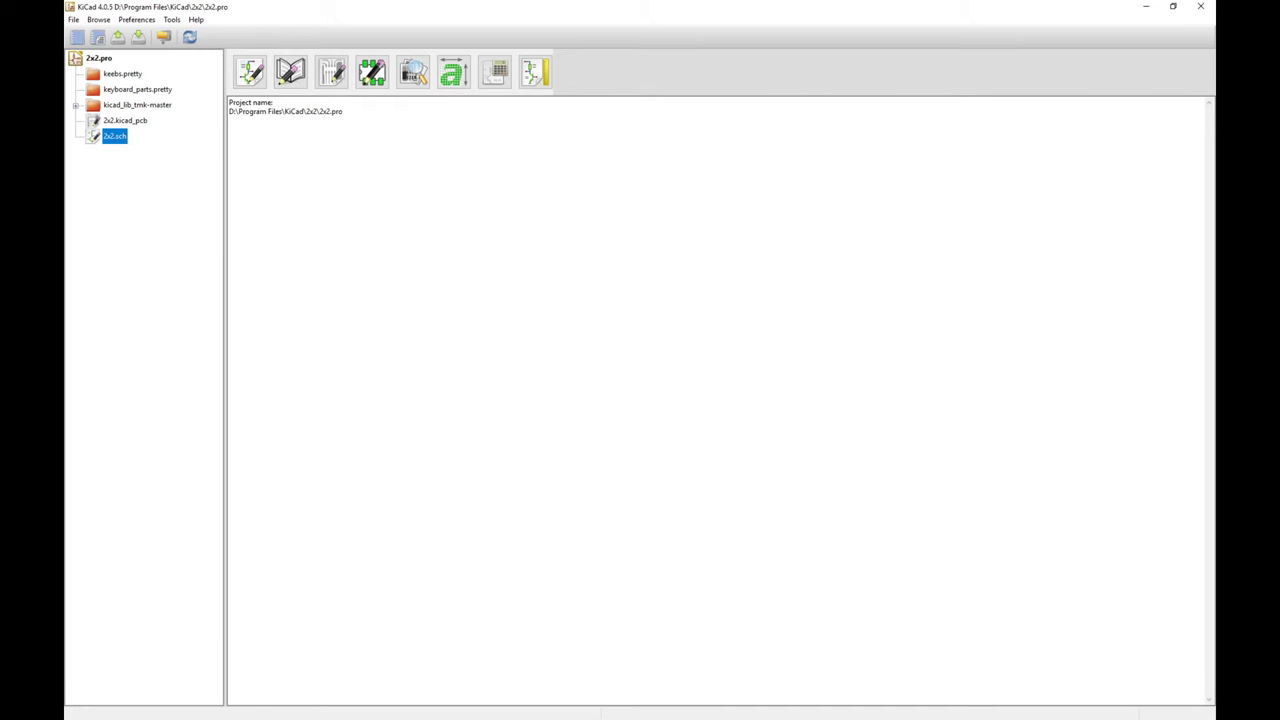
Switch to the guide and scroll up to recheck the component-library instructions
key("alt+Tab")
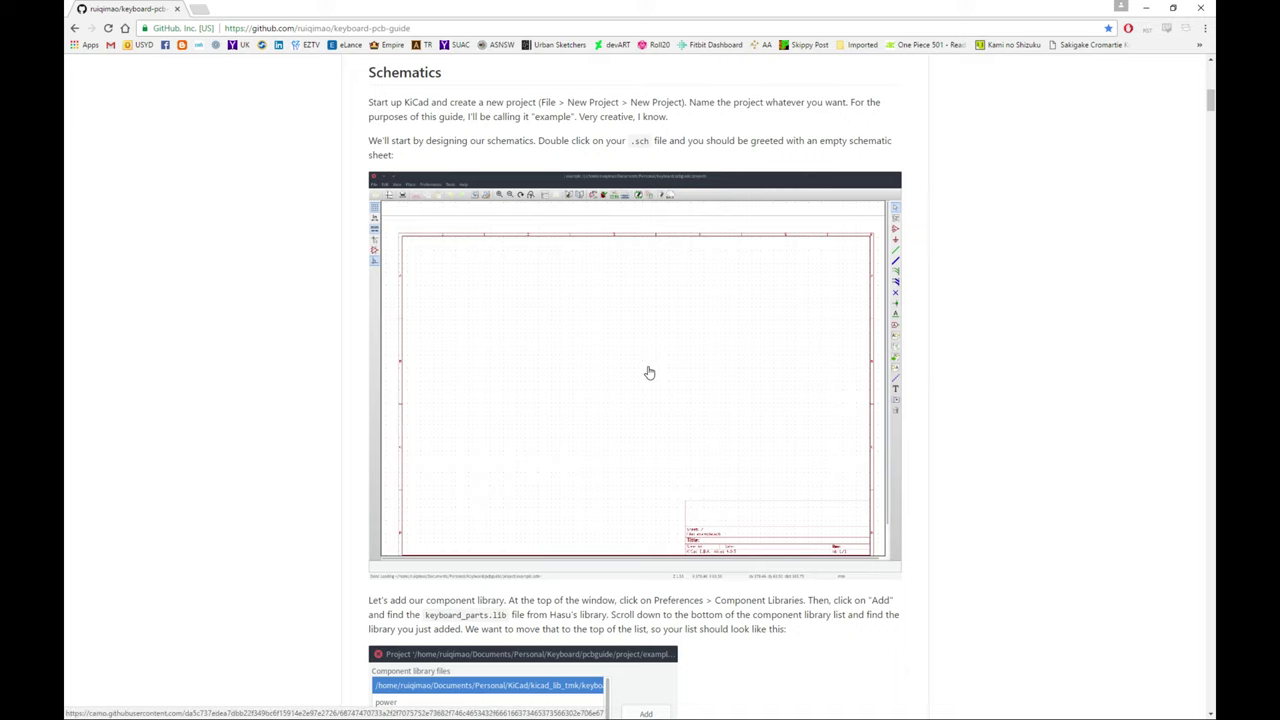
scroll(648, 375, "up", 3)
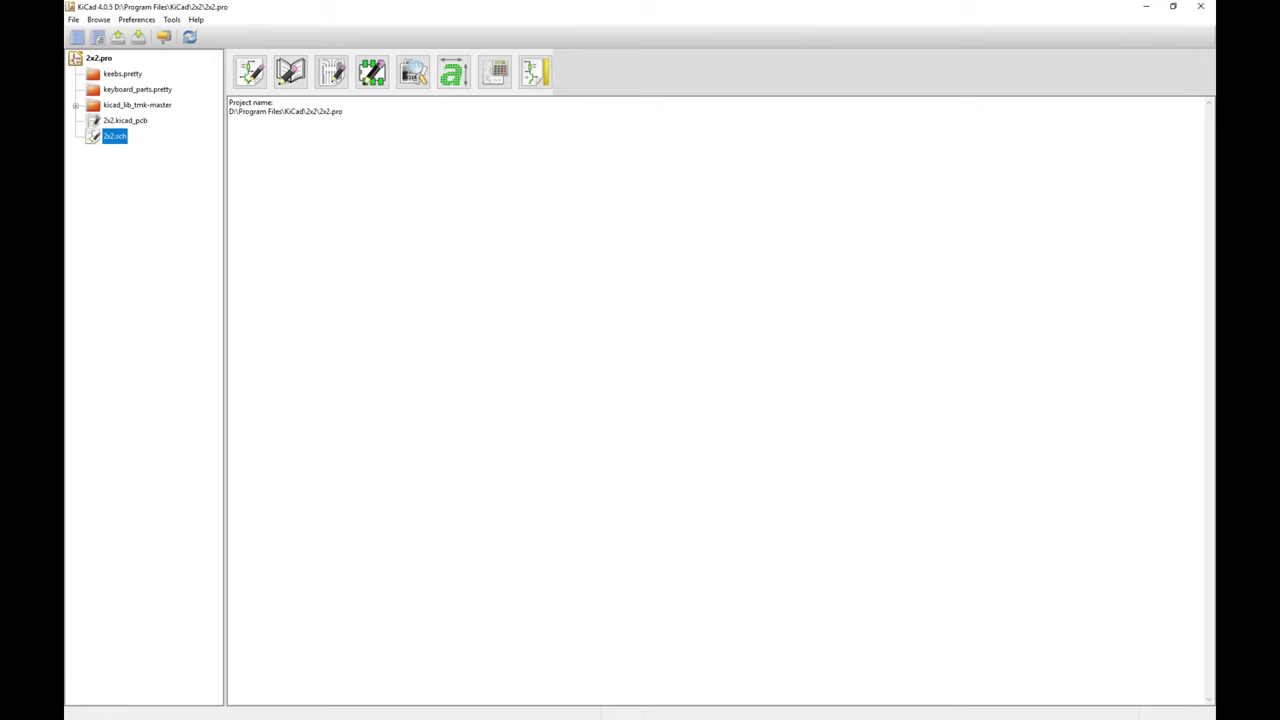
Open 2x2.sch in Eeschema and bring up the Component Libraries settings
double_click(116, 137)
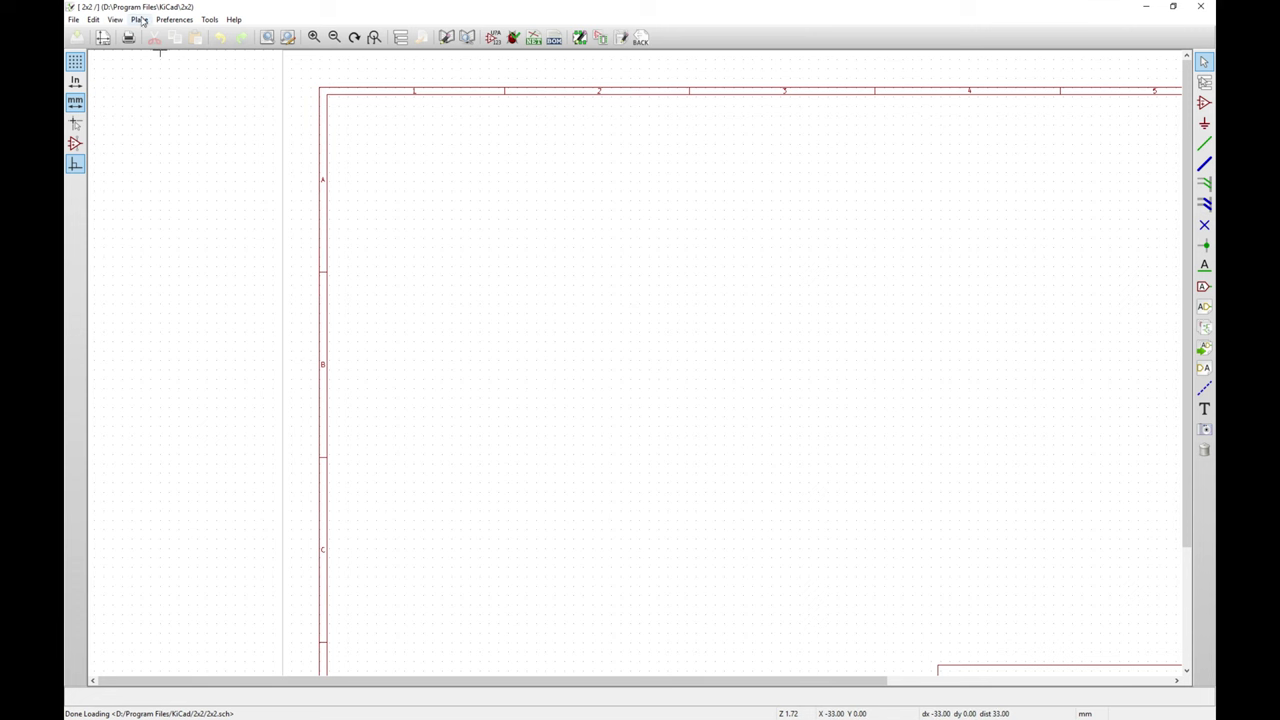
left_click(178, 20)
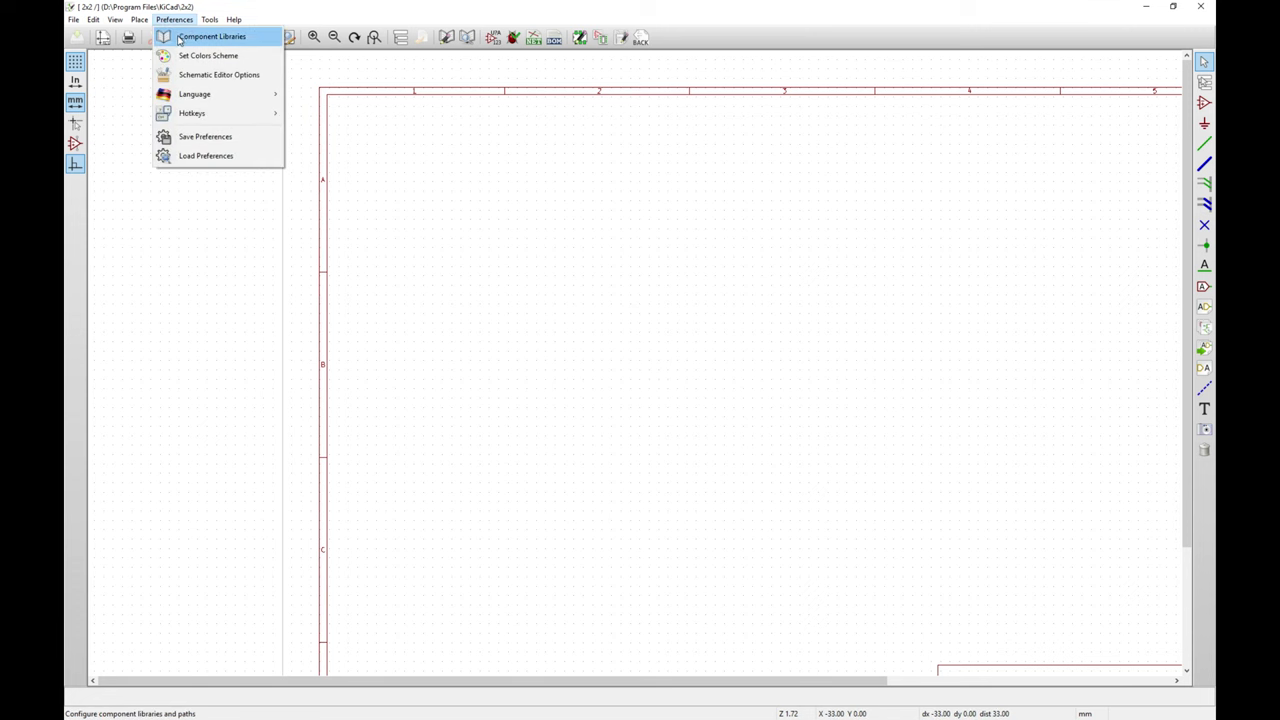
left_click(179, 38)
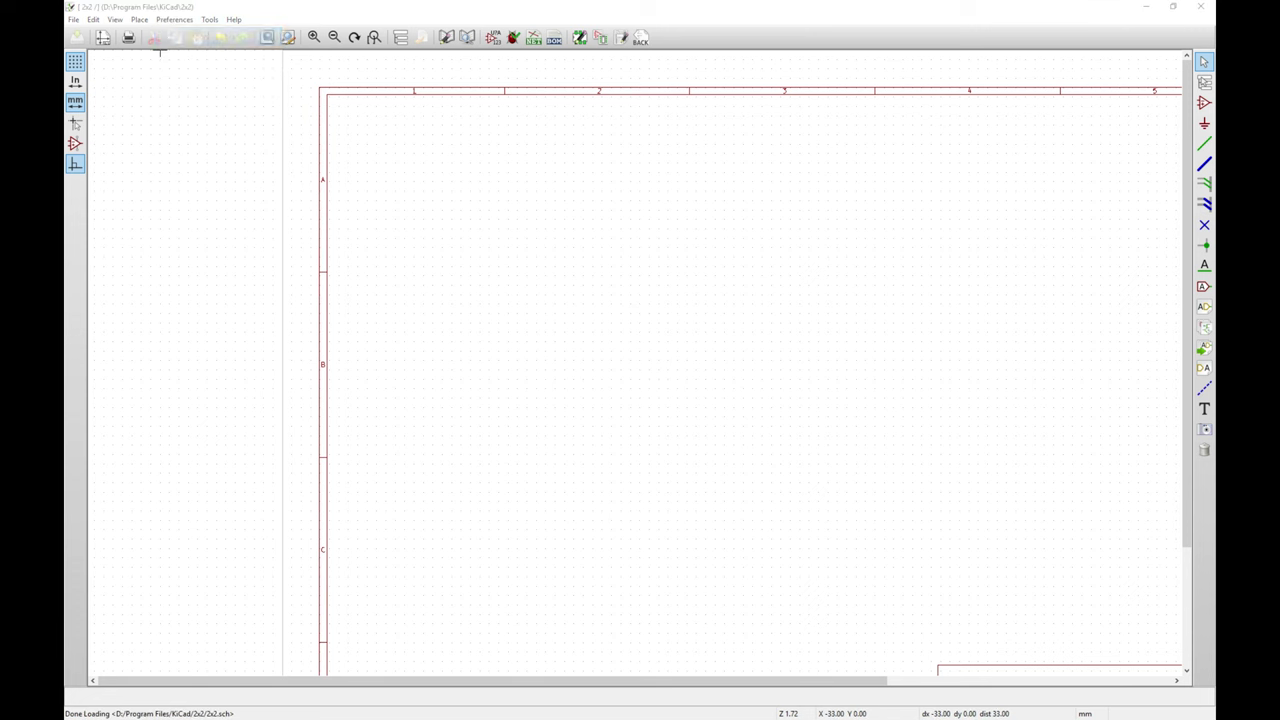
left_click_drag(171, 277, 612, 220)
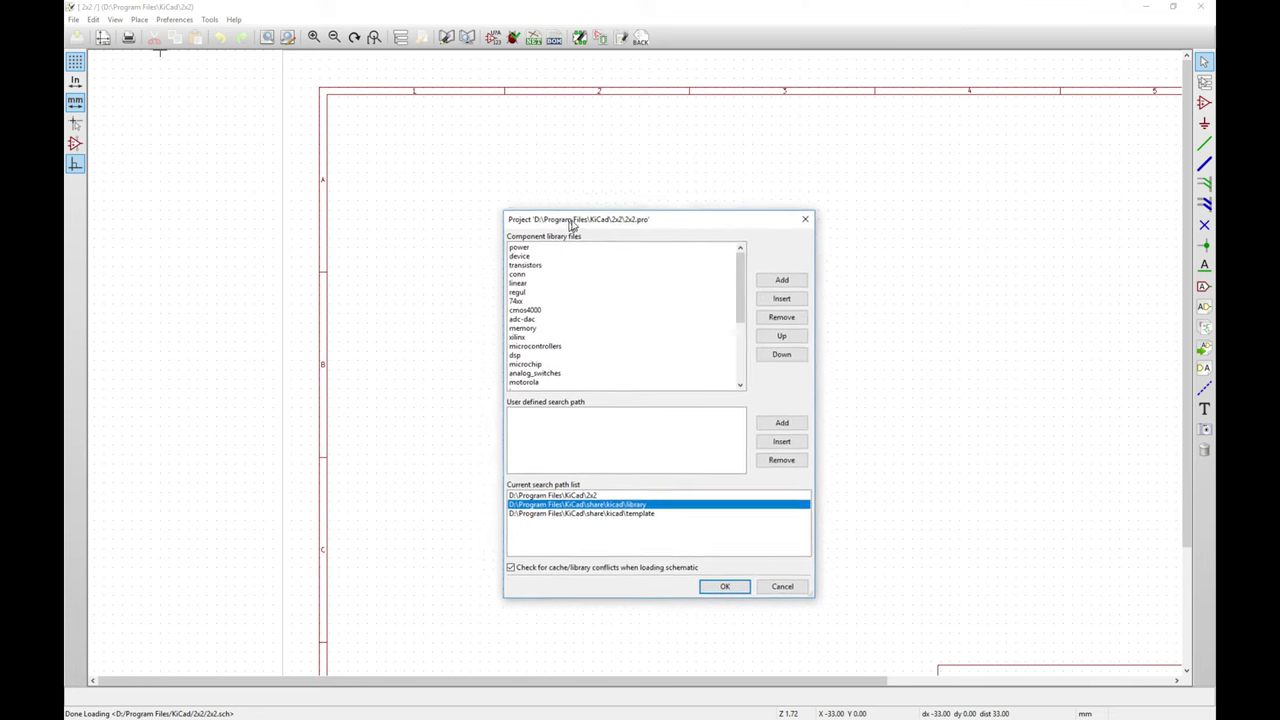
Add 2x2/kicad_lib_tmk-master/keyboard_parts.lib to the project's component libraries
left_click(786, 279)
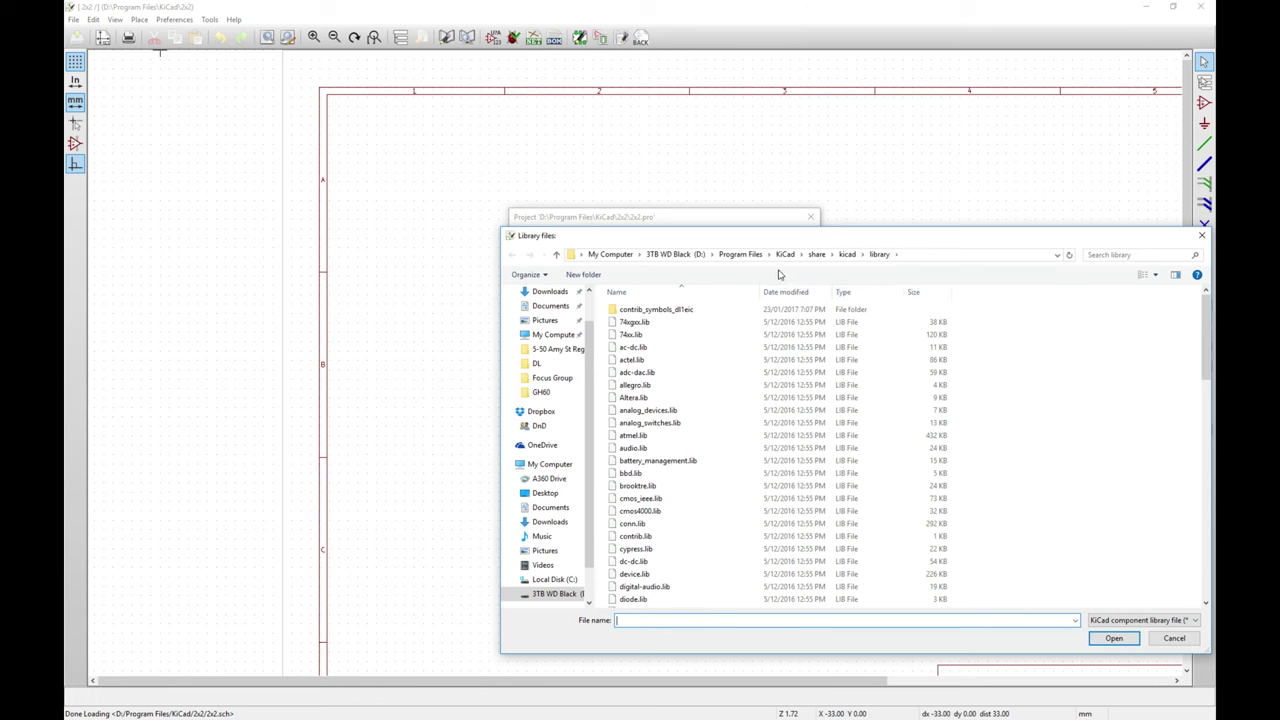
left_click(786, 254)
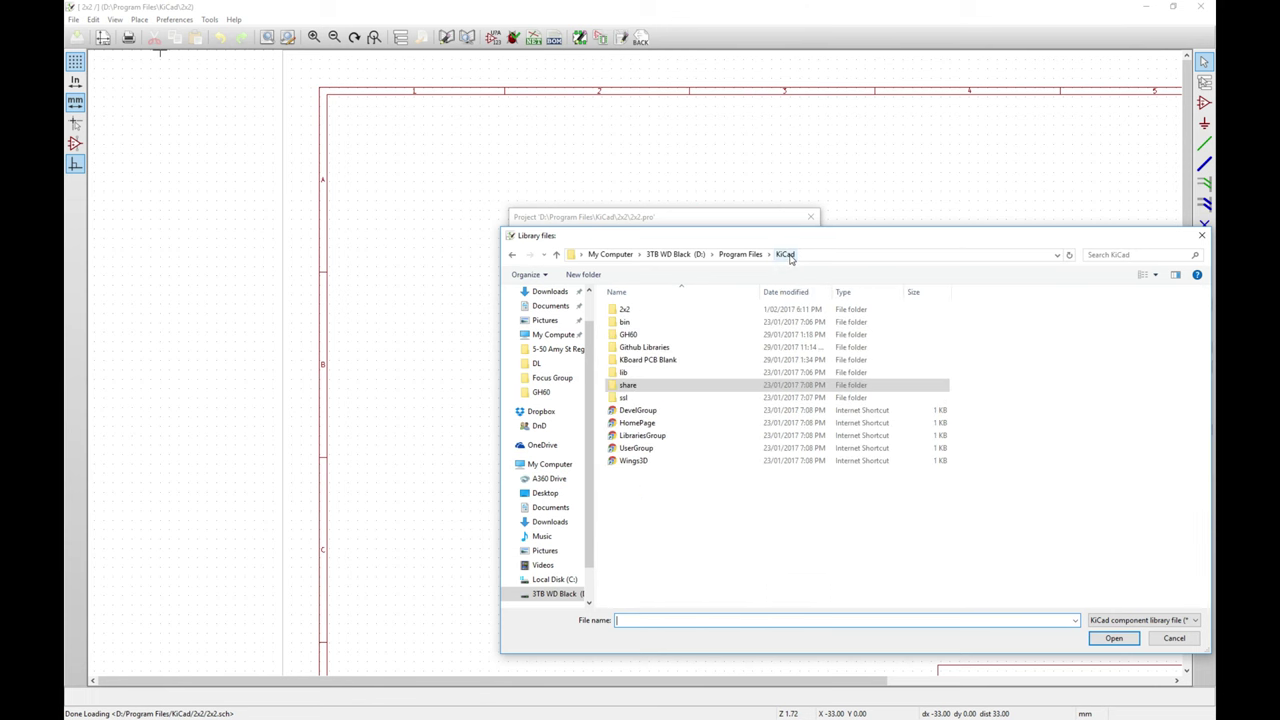
double_click(656, 312)
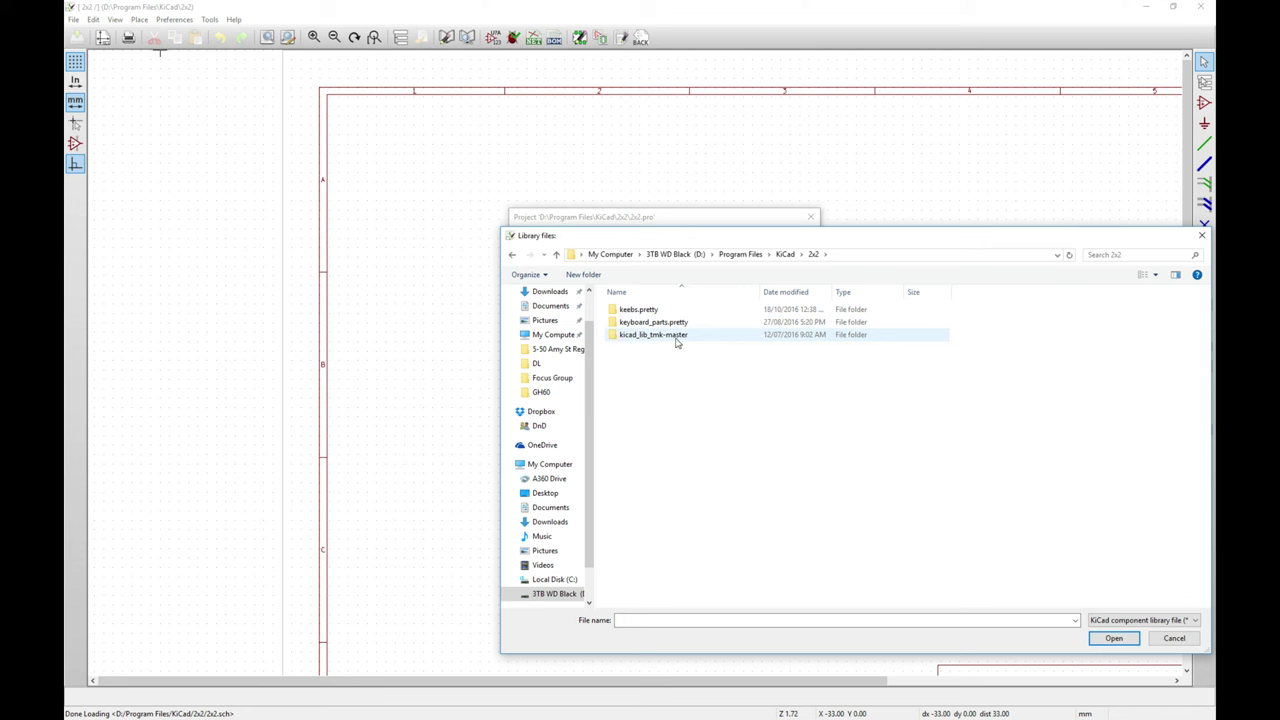
double_click(655, 338)
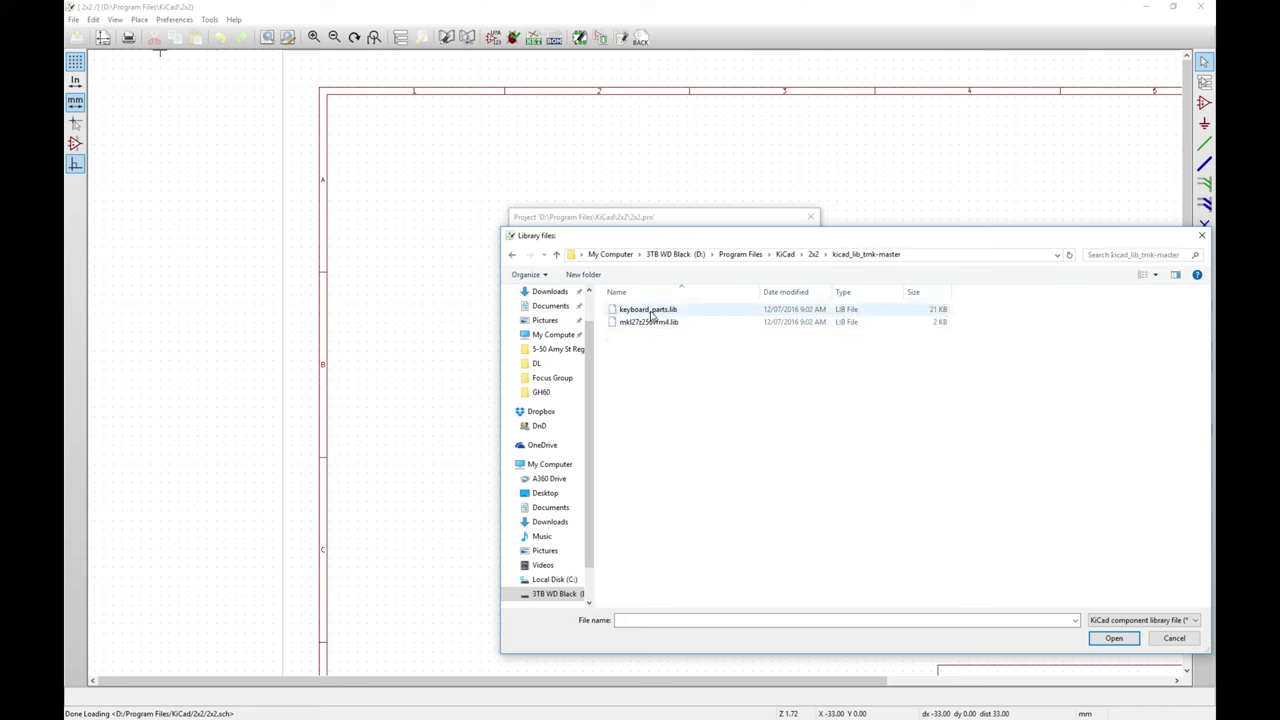
left_click(651, 311)
double_click(651, 312)
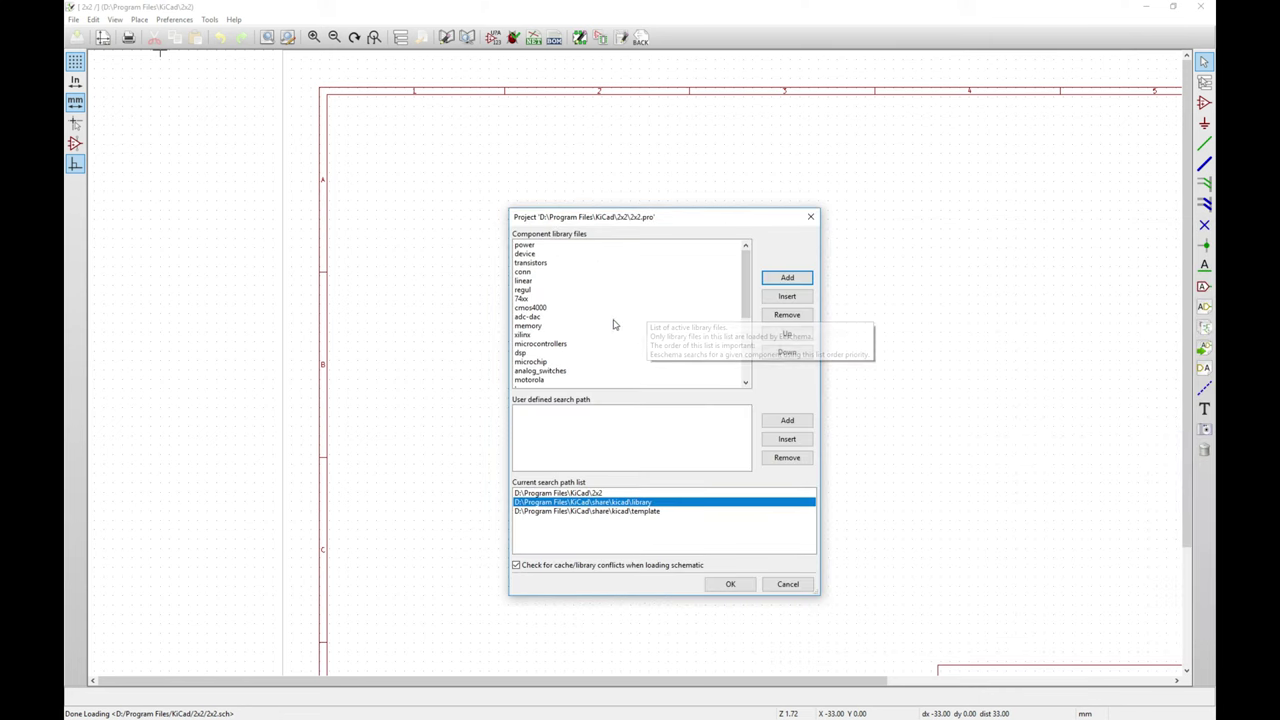
Move keyboard_parts to the top of the library list and confirm with OK
left_click_drag(745, 286, 745, 346)
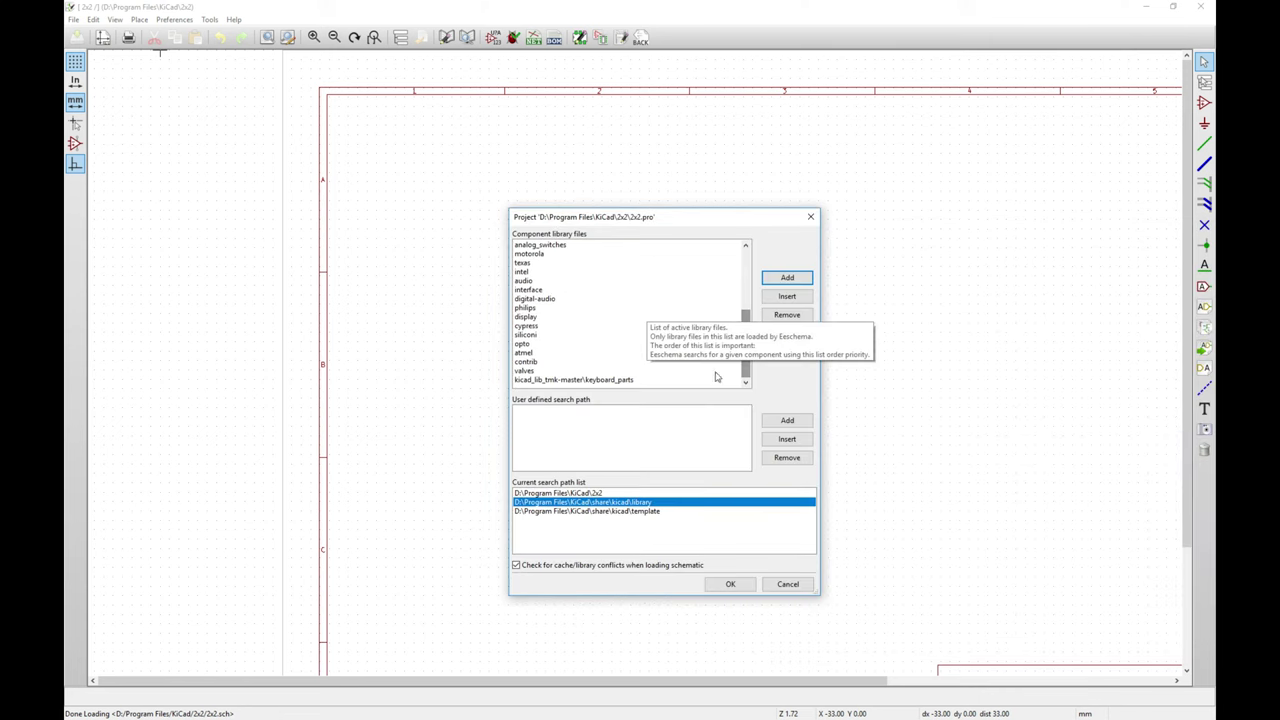
left_click(608, 380)
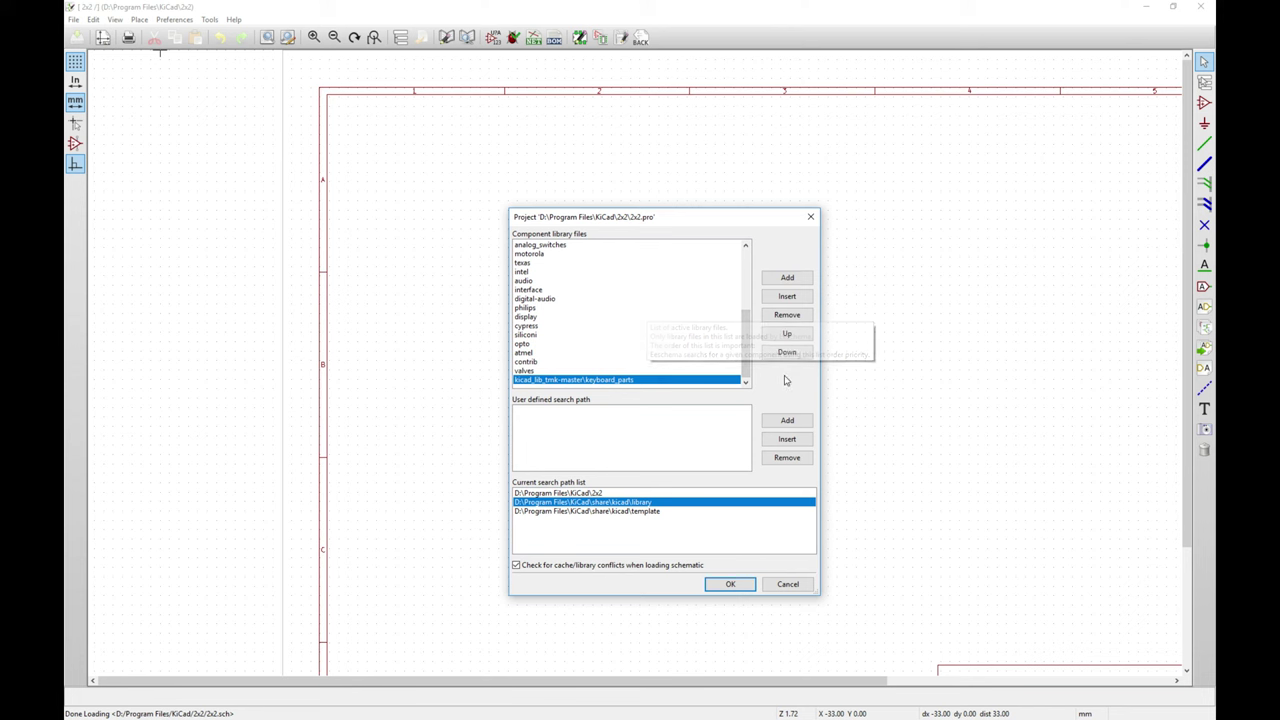
left_click(788, 334)
left_click(788, 334)
left_click(788, 334)
left_click(788, 334)
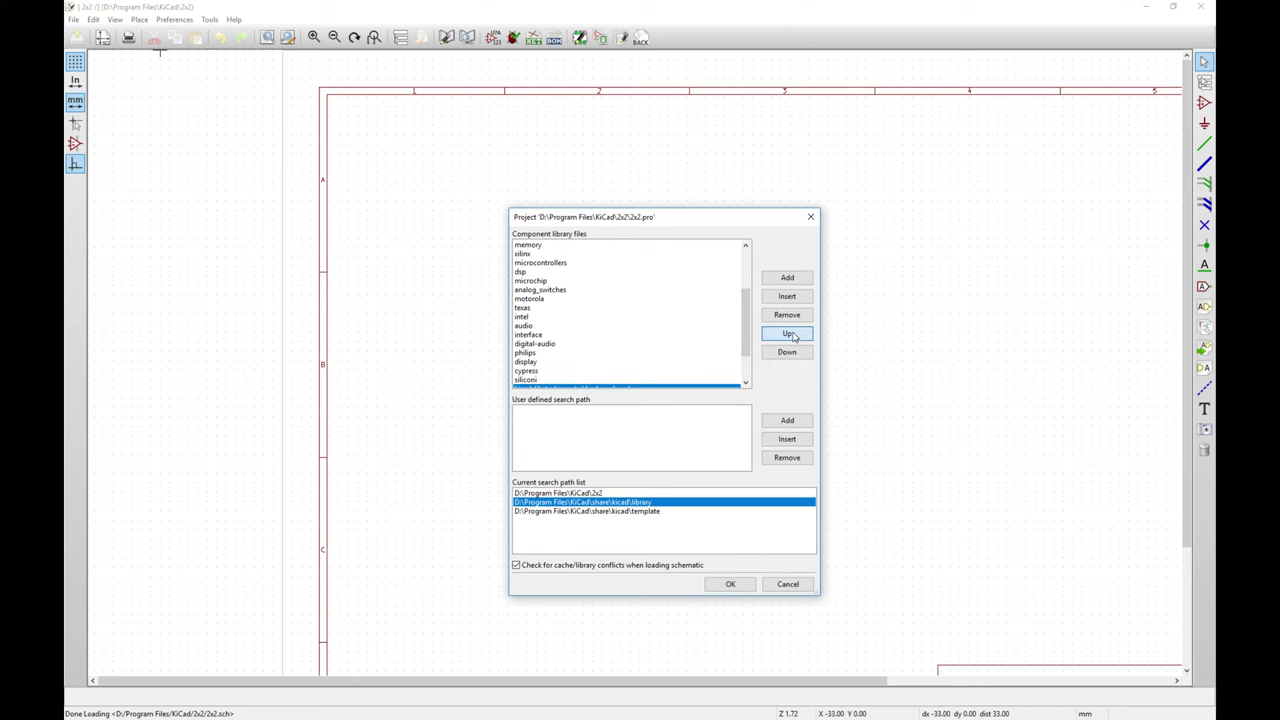
left_click(788, 334)
left_click(788, 334)
left_click(788, 334)
left_click(788, 334)
left_click(788, 334)
left_click(788, 334)
left_click(788, 334)
left_click(788, 334)
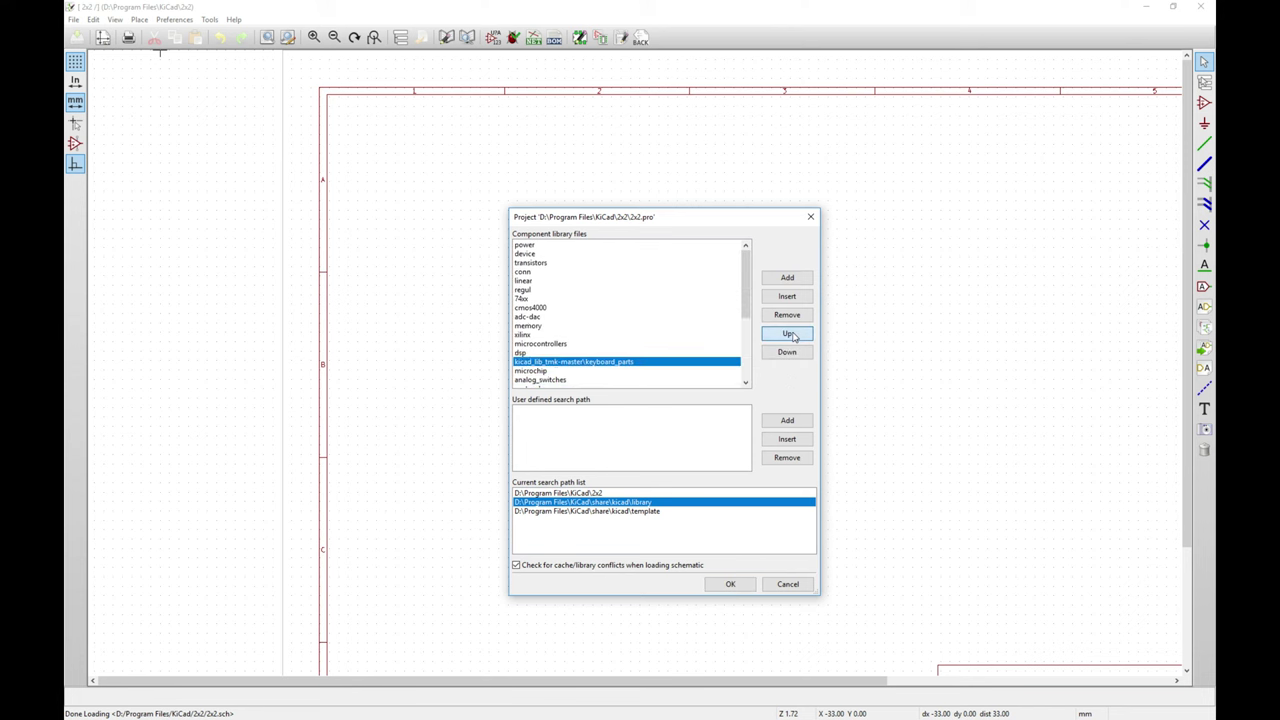
left_click(788, 334)
left_click(788, 334)
left_click(788, 334)
left_click(788, 334)
left_click(789, 334)
left_click(789, 334)
left_click(789, 334)
left_click(789, 334)
left_click(789, 334)
left_click(789, 334)
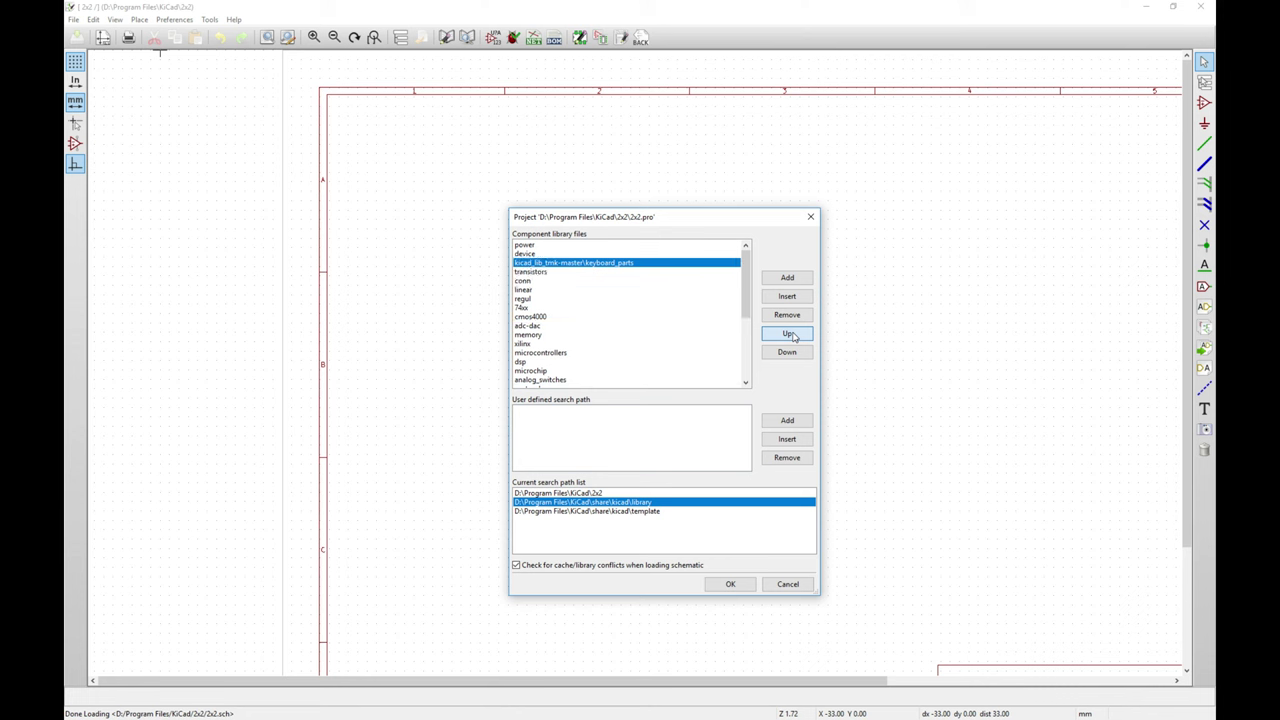
left_click(789, 334)
left_click(789, 334)
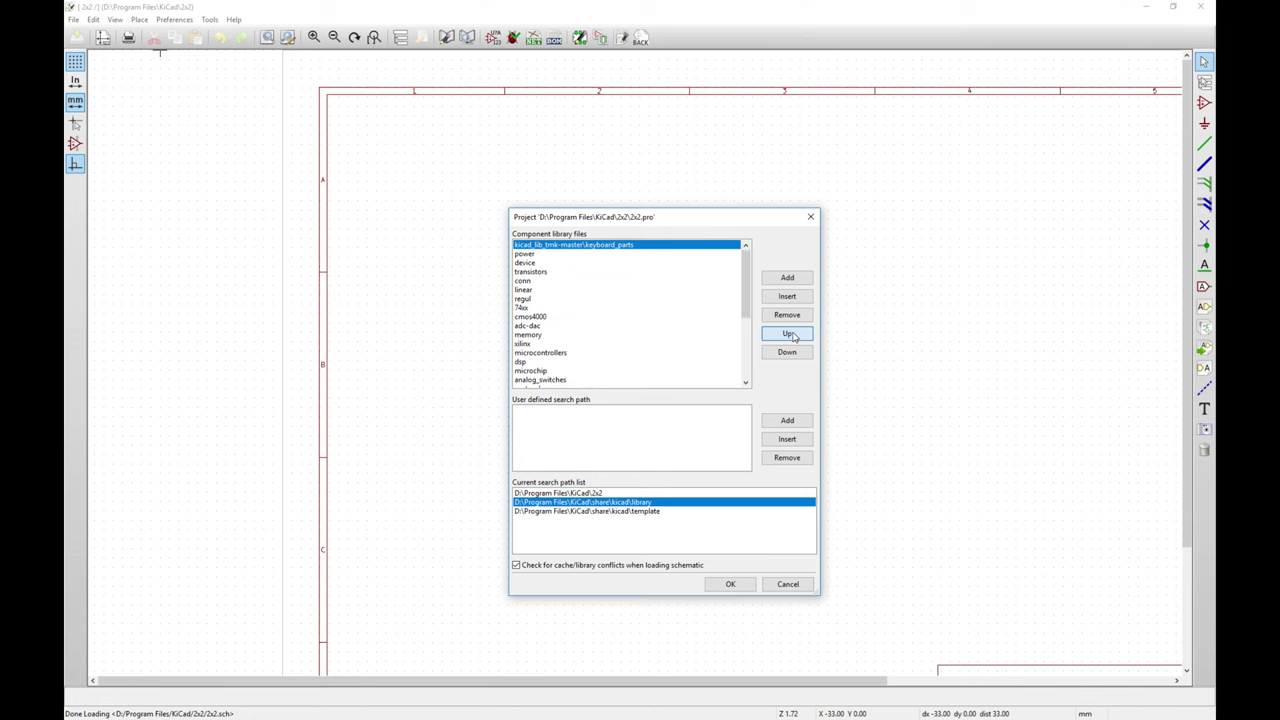
left_click(740, 587)
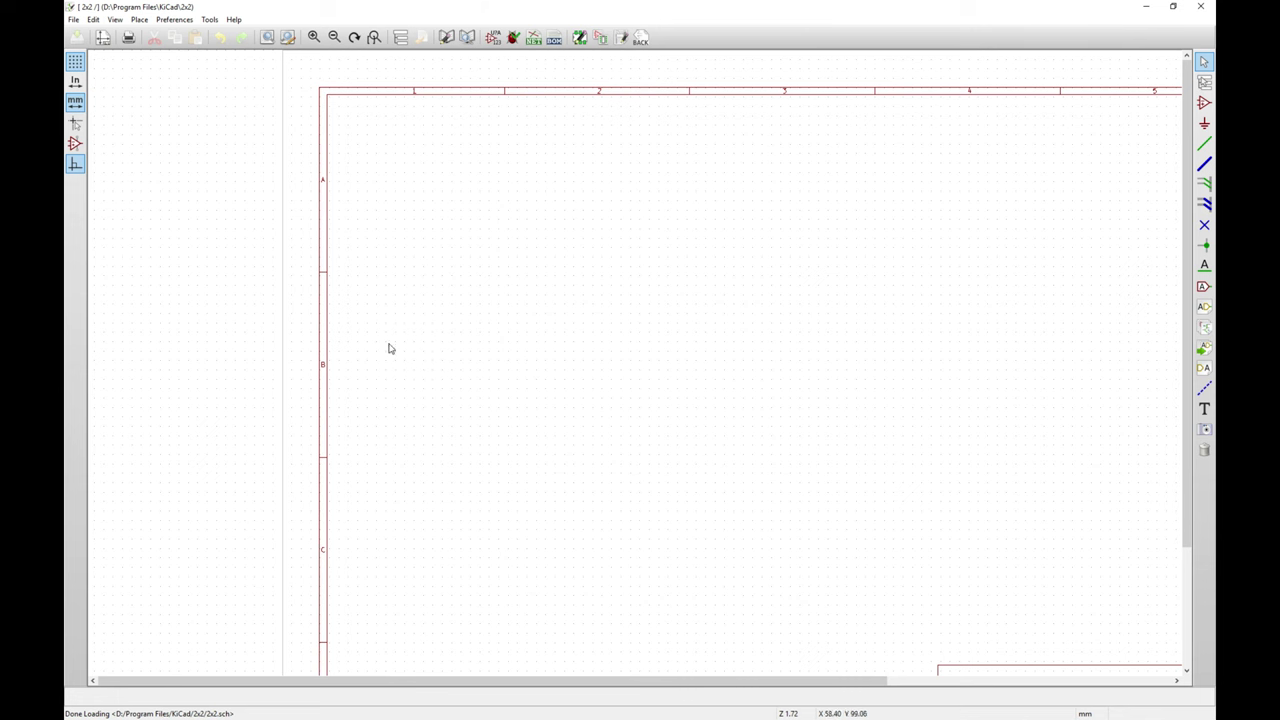
Switch to the GitHub guide and scroll to the Place > Component step
key("alt+Tab")
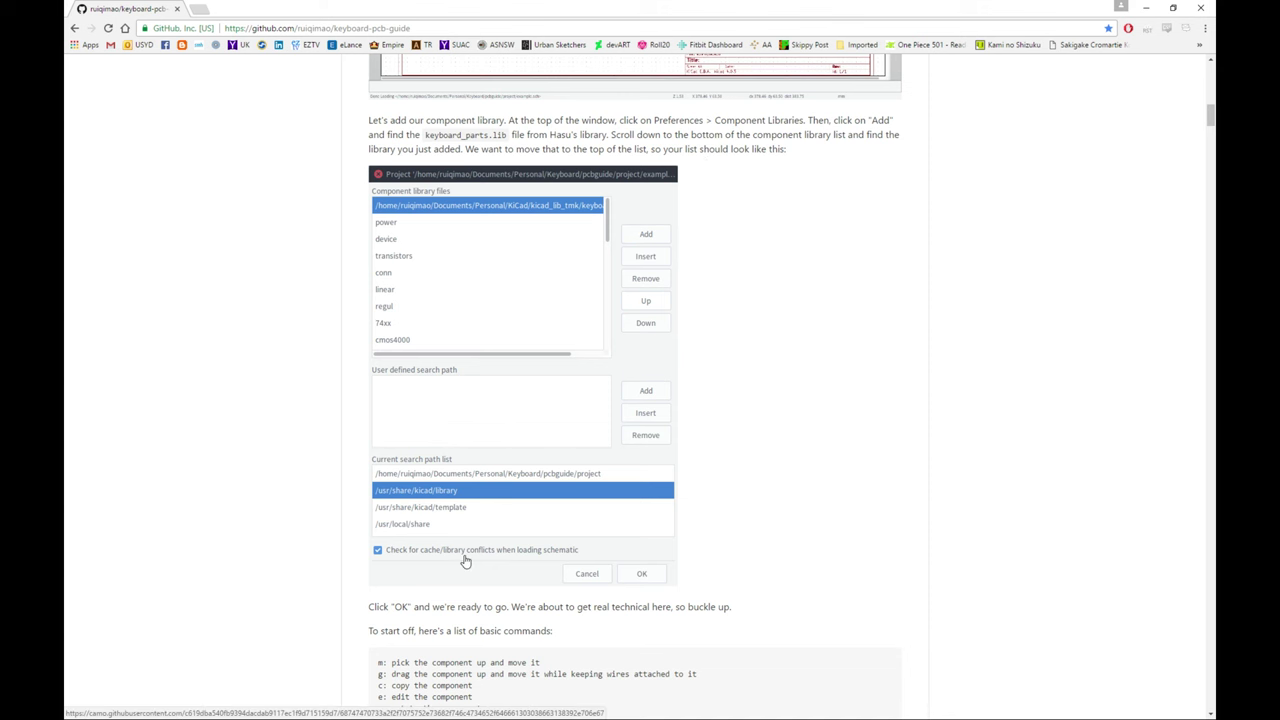
scroll(466, 552, "down", 1)
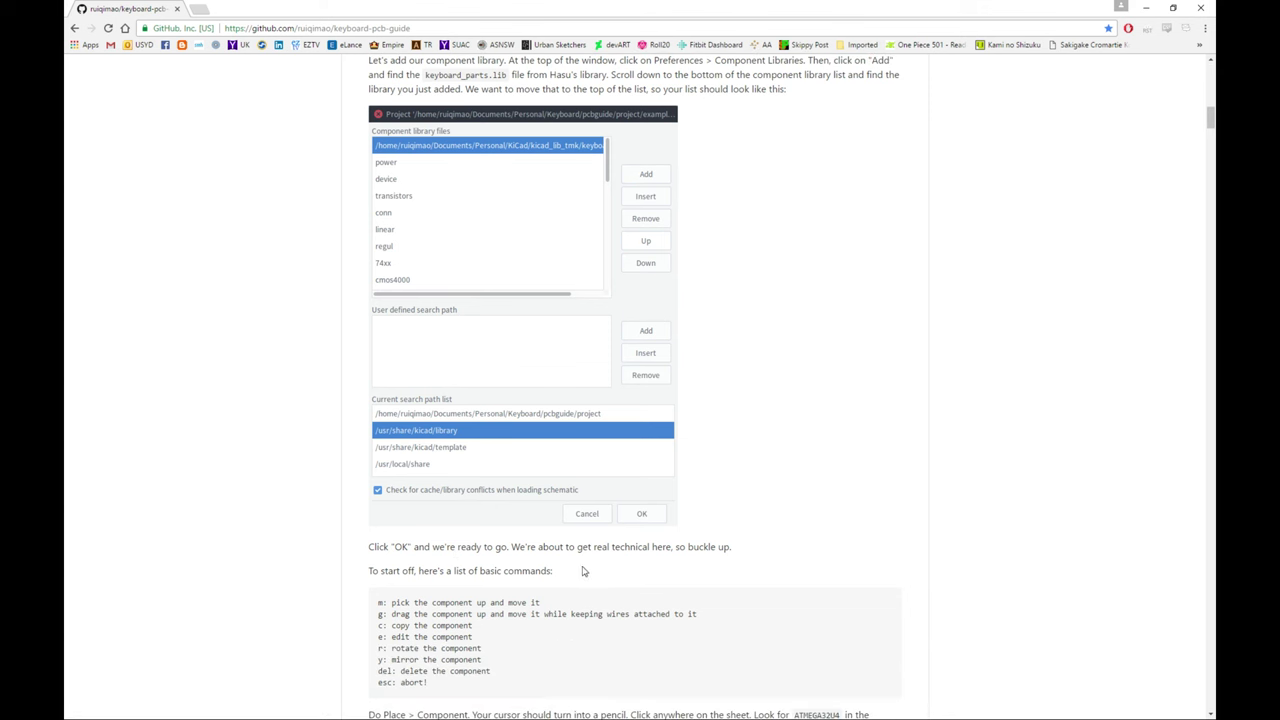